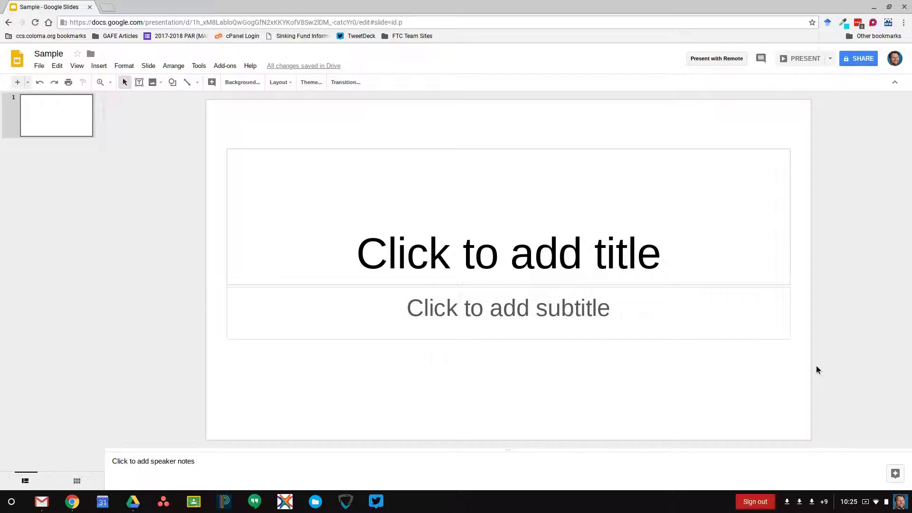
- Delete the title and subtitle placeholders from the first slide
drag(477, 118, 559, 361)
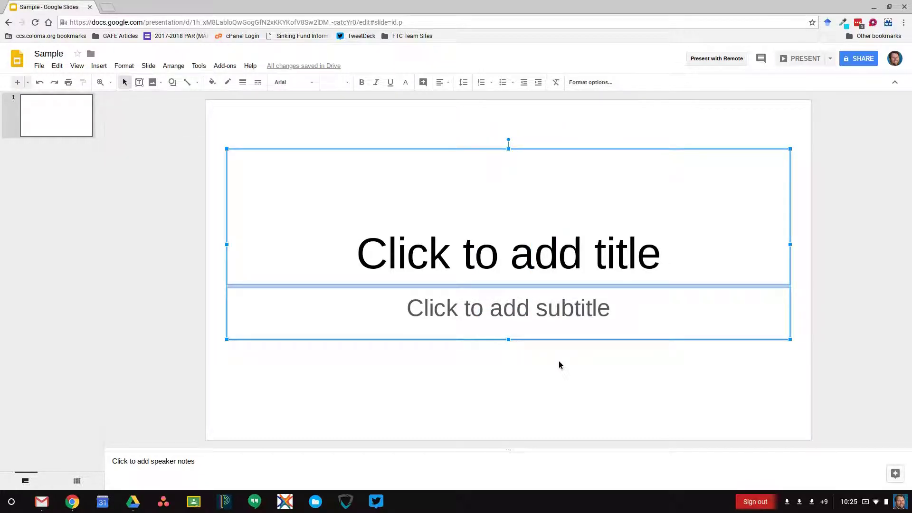
key(Delete)
- Change the page setup to a custom size in inches with a height of 8.5
click(44, 67)
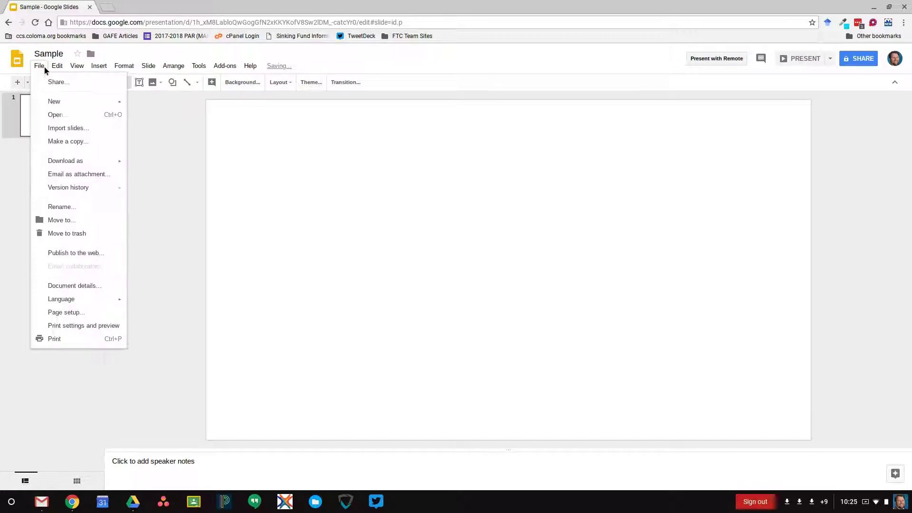
click(102, 317)
click(457, 269)
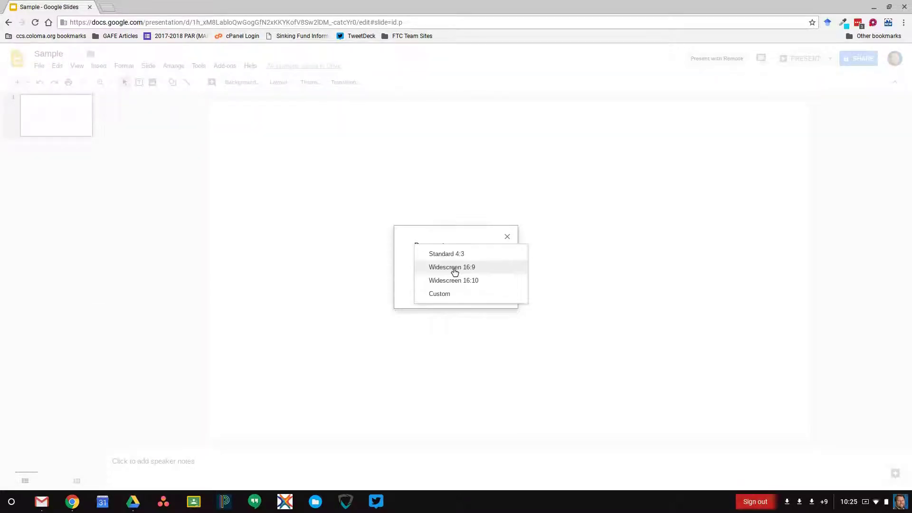
click(454, 297)
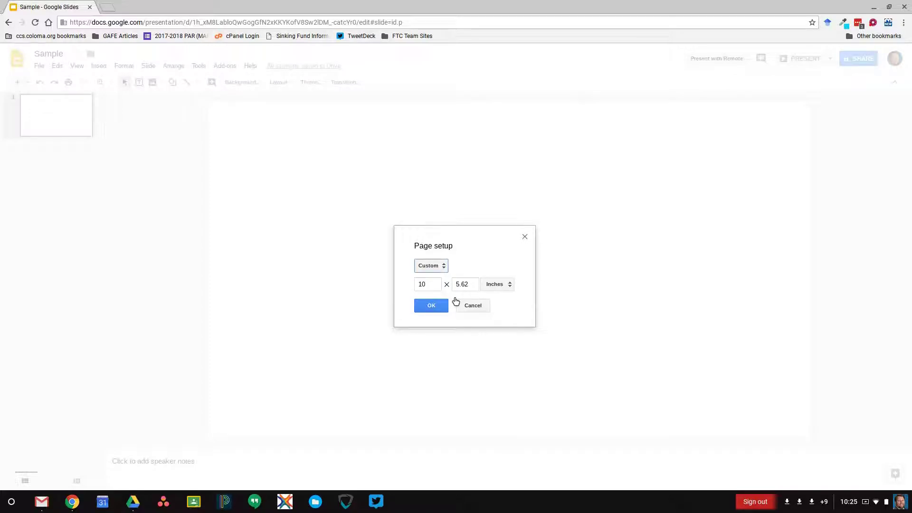
click(431, 284)
key(Tab)
text(8.5)
key(Return)
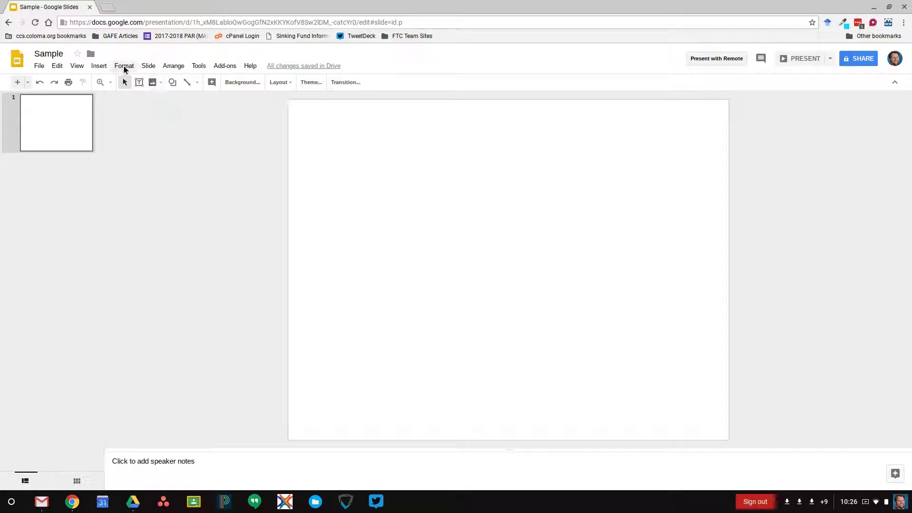
- Open the web image search for inserting a picture on the slide
click(99, 66)
mouse_move(114, 81)
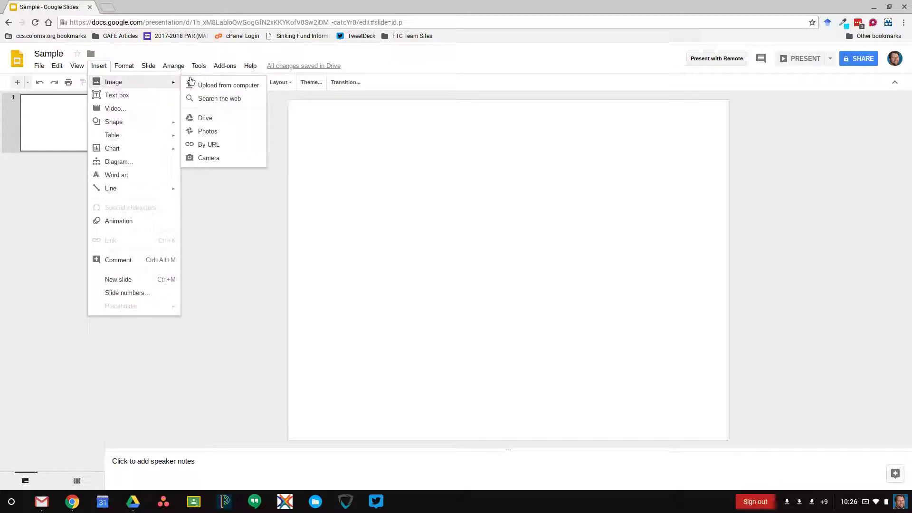
click(237, 101)
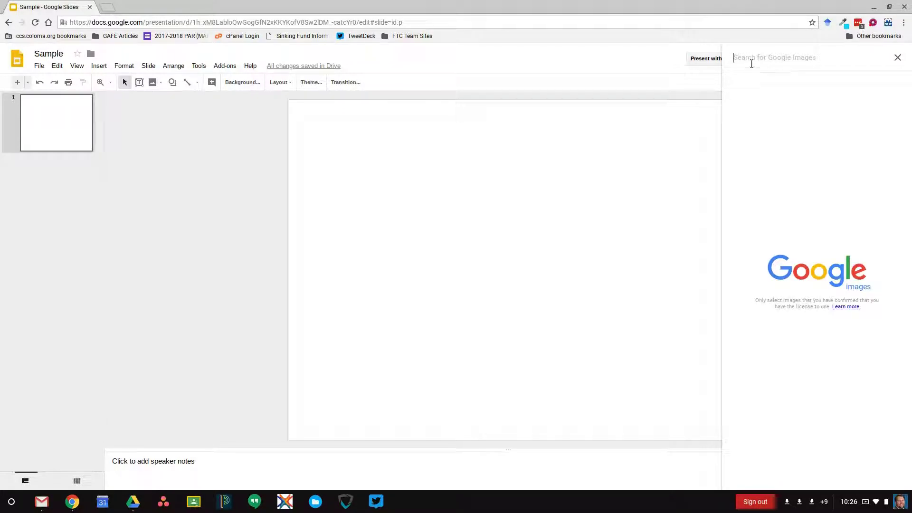
text(Spanish Colonial Style)
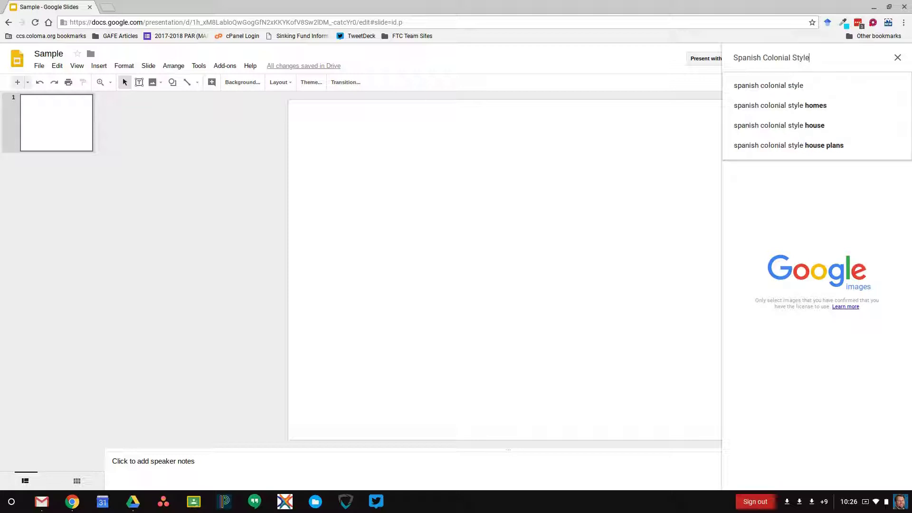
key(BackSpace)
key(BackSpace)
key(BackSpace)
key(BackSpace)
key(BackSpace)
key(BackSpace)
key(BackSpace)
key(BackSpace)
key(BackSpace)
key(BackSpace)
key(BackSpace)
key(BackSpace)
key(BackSpace)
key(BackSpace)
key(BackSpace)
key(BackSpace)
key(BackSpace)
key(BackSpace)
- Search the web images for "Mexican Village" and insert the photo of the covered plaza with Mexican flags and red umbrellas
text(Mexican Village)
key(Return)
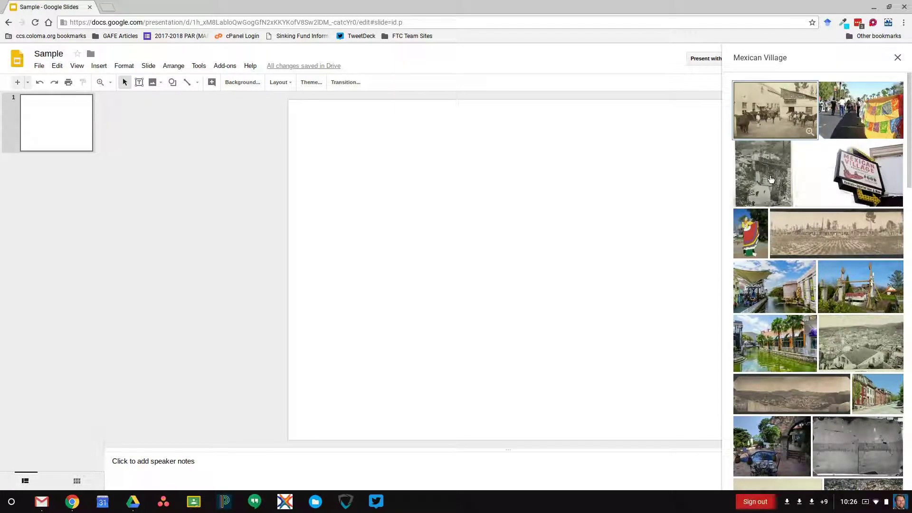
scroll(846, 231, down, 1)
scroll(846, 232, down, 3)
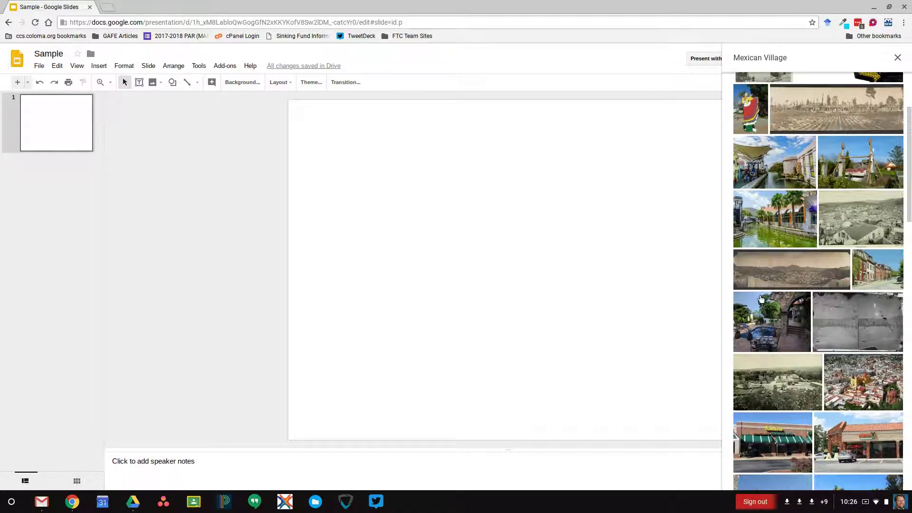
scroll(828, 377, down, 5)
scroll(828, 377, down, 2)
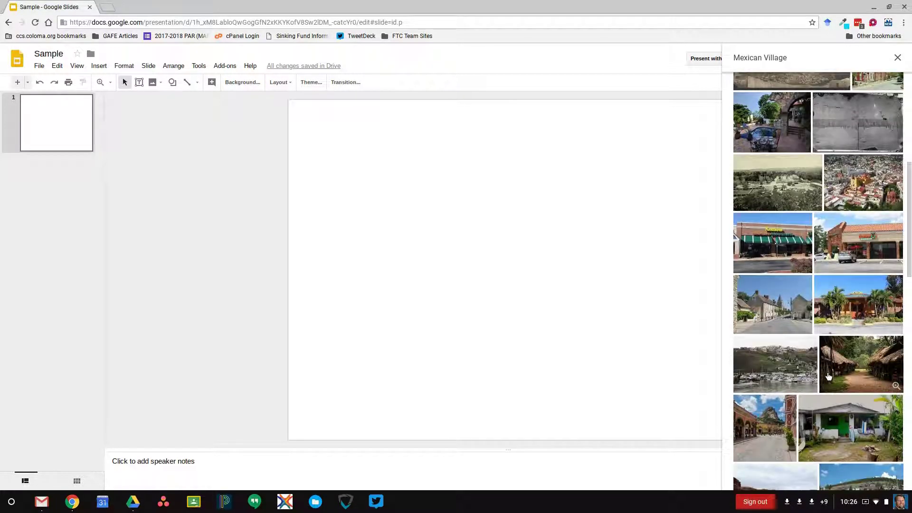
scroll(849, 336, down, 5)
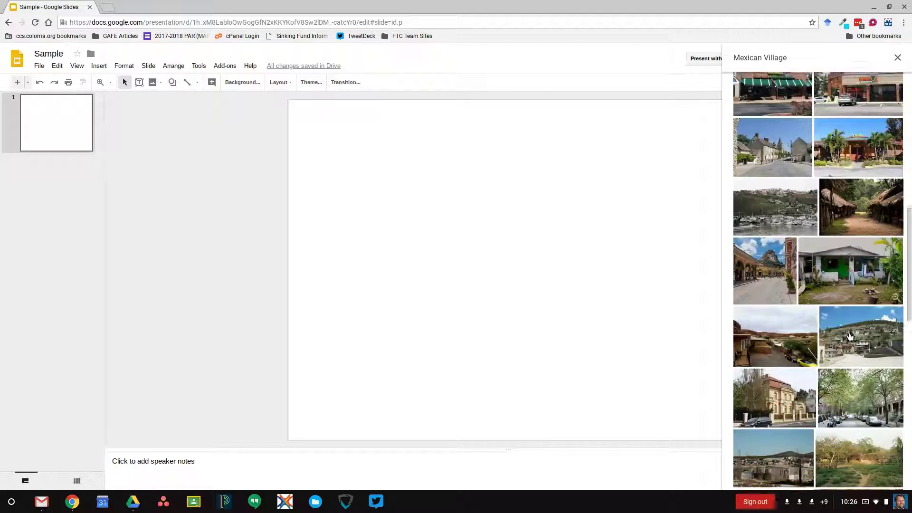
click(861, 392)
click(883, 480)
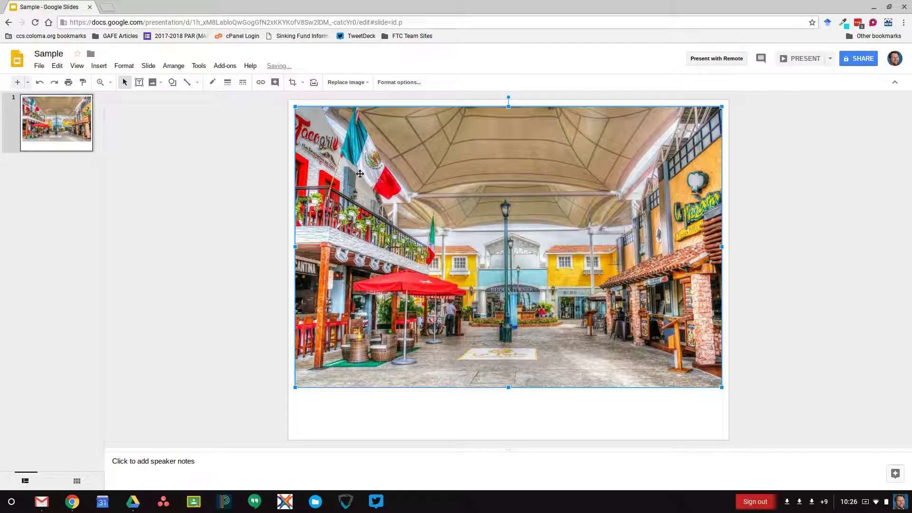
- Enlarge the plaza photo to the full slide width and align it with the slide's bottom edge
drag(360, 174, 352, 167)
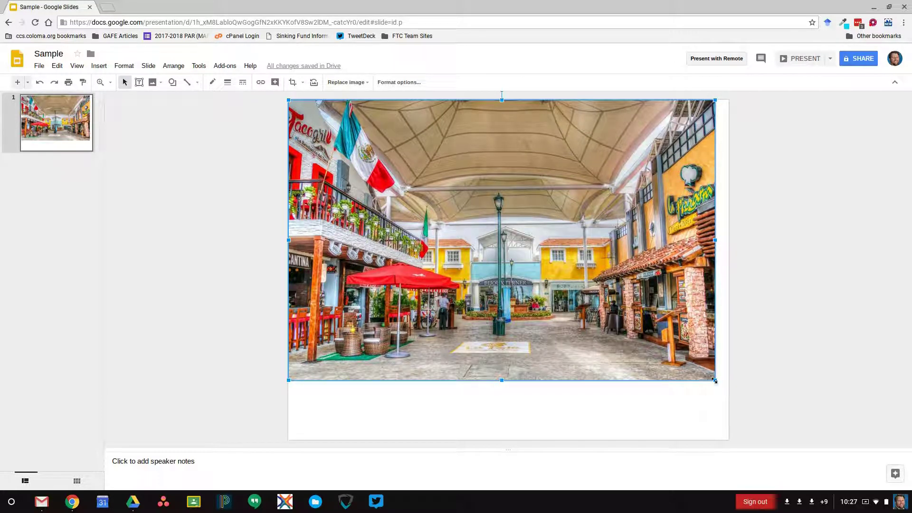
drag(713, 379, 716, 390)
drag(594, 326, 593, 374)
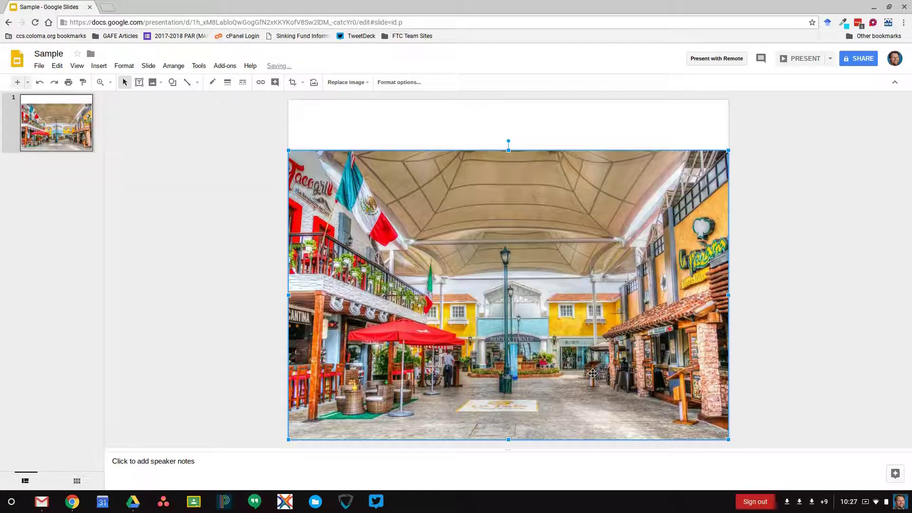
mouse_move(288, 150)
mouse_down()
mouse_move(205, 96)
mouse_move(288, 151)
mouse_up()
drag(220, 96, 220, 94)
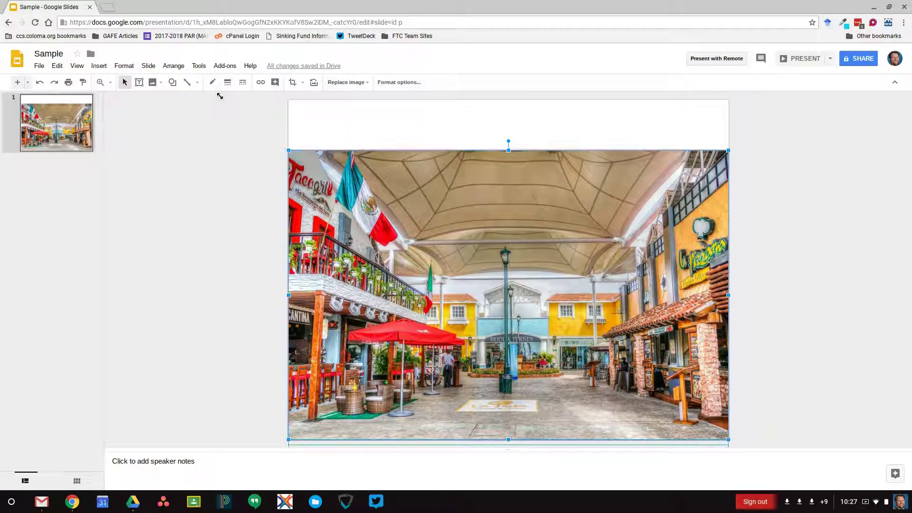
- Crop the plaza photo to the full slide area, enlarging and repositioning it inside the crop frame until it covers the whole slide
click(292, 82)
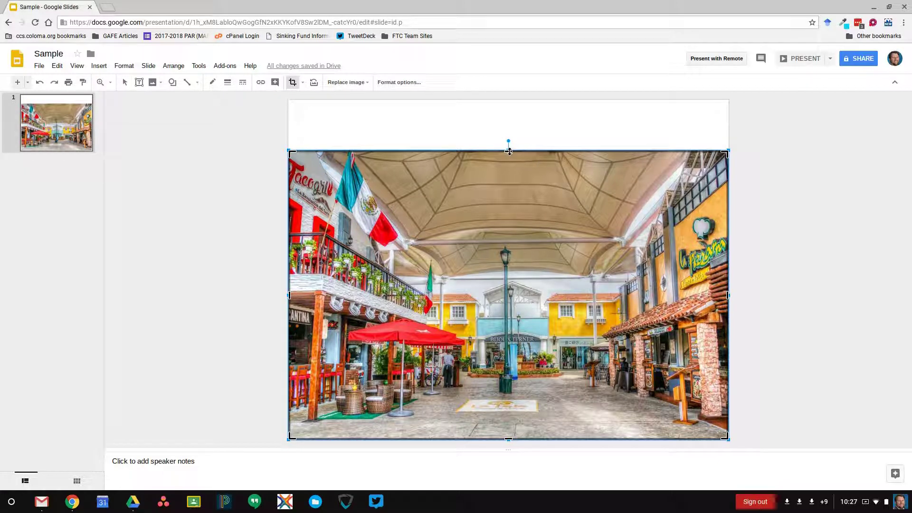
drag(508, 151, 501, 98)
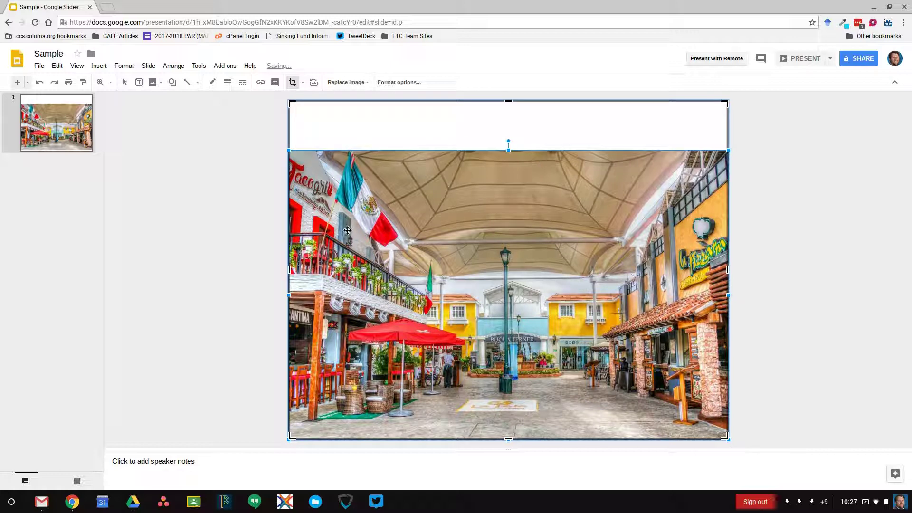
drag(288, 151, 213, 94)
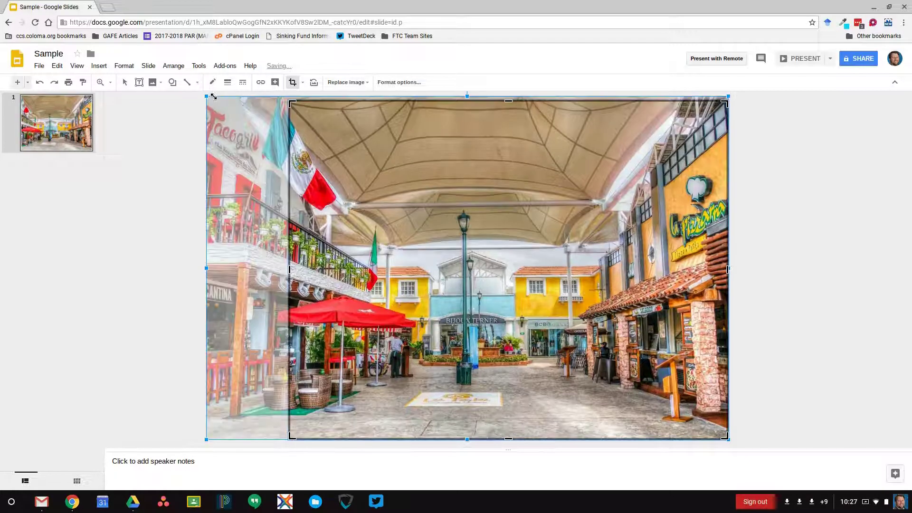
drag(405, 163, 413, 161)
drag(451, 193, 455, 186)
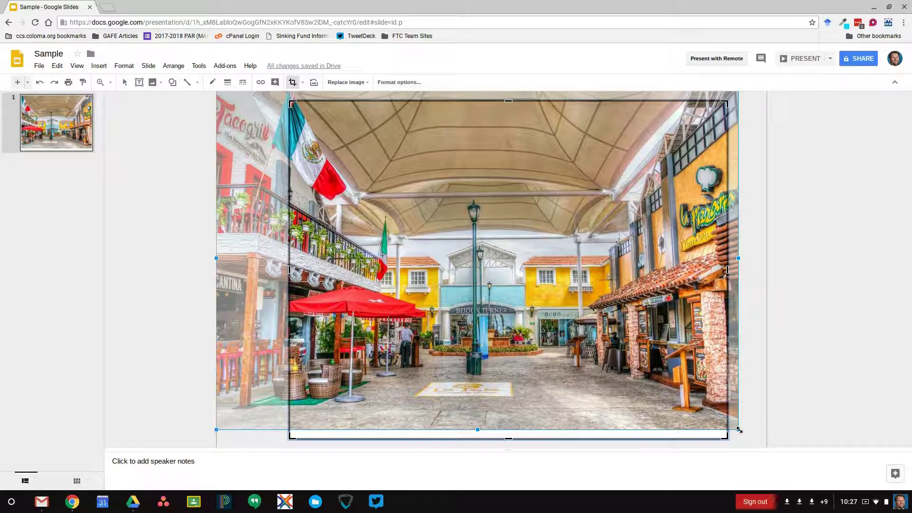
drag(738, 429, 807, 434)
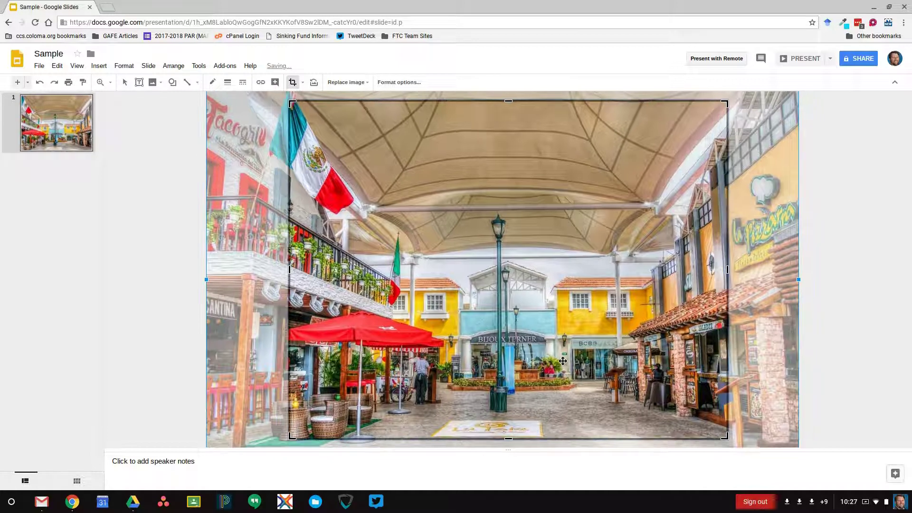
drag(556, 367, 550, 349)
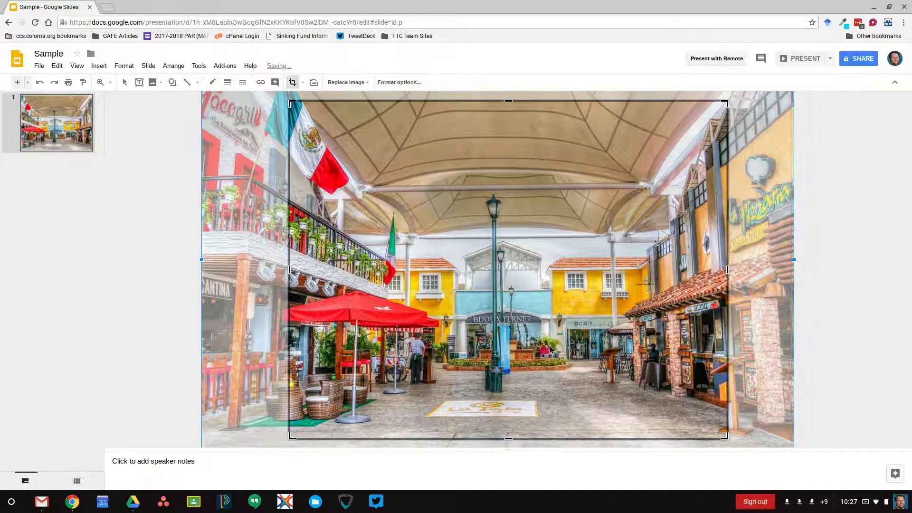
click(173, 337)
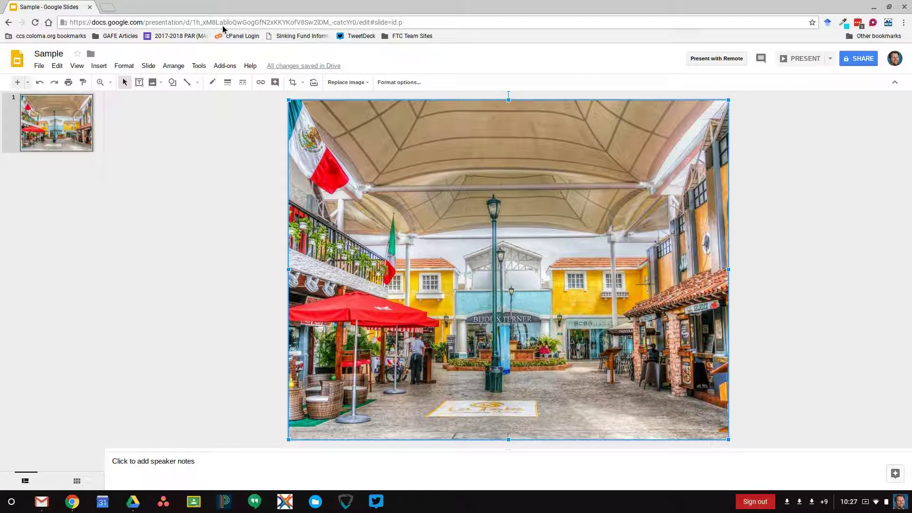
- Open Google Images in a new browser tab and search for "traveller"
click(107, 7)
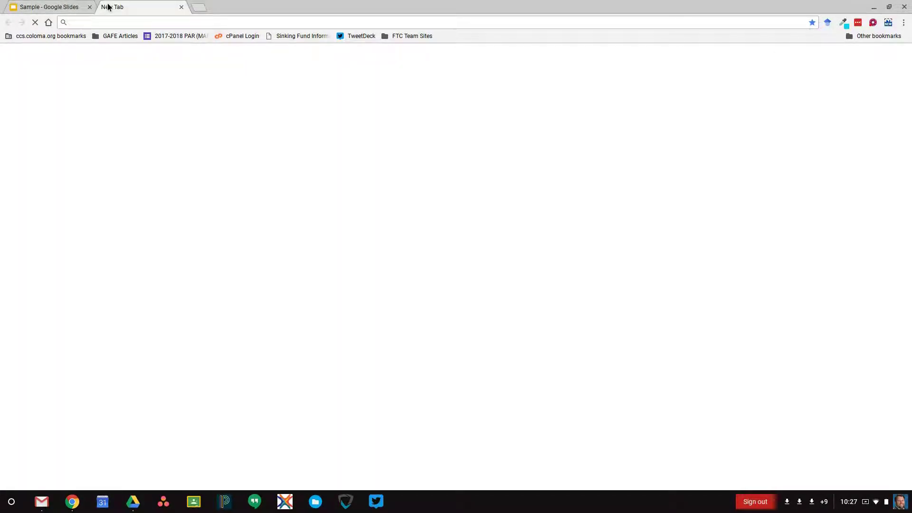
text(images.google)
key(Return)
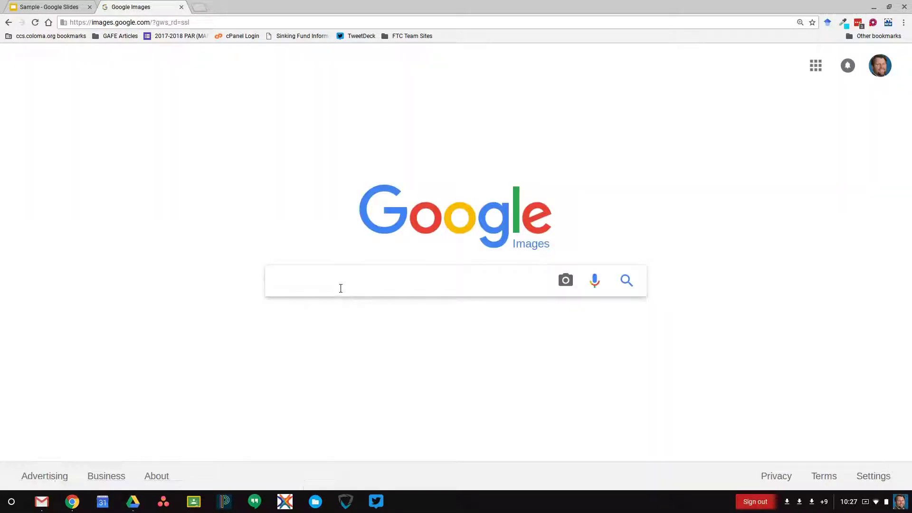
text(travel)
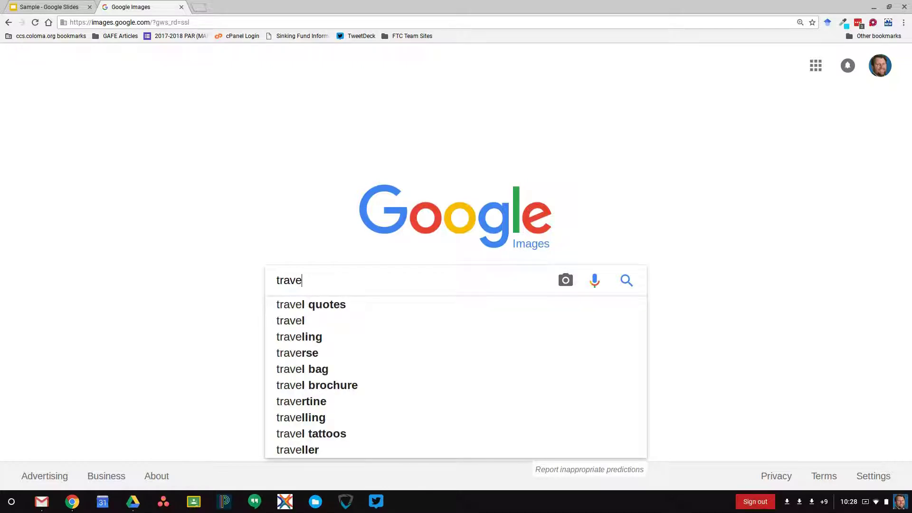
text(ler)
key(Return)
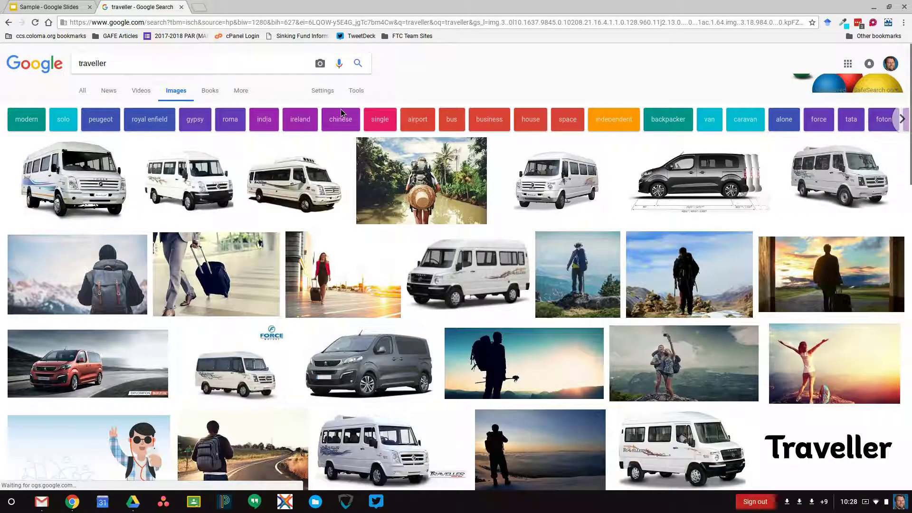
- Filter the traveller images to those labeled for noncommercial reuse with transparent color
click(356, 91)
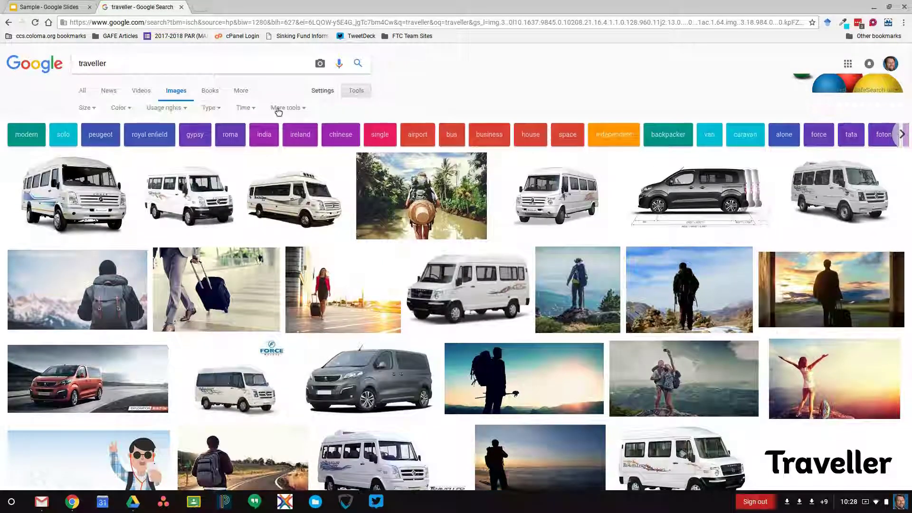
click(164, 108)
click(188, 179)
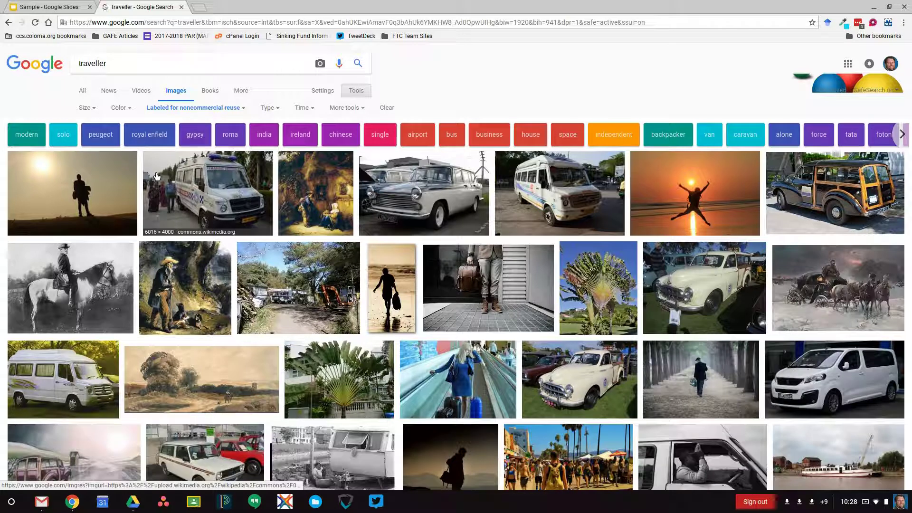
click(122, 109)
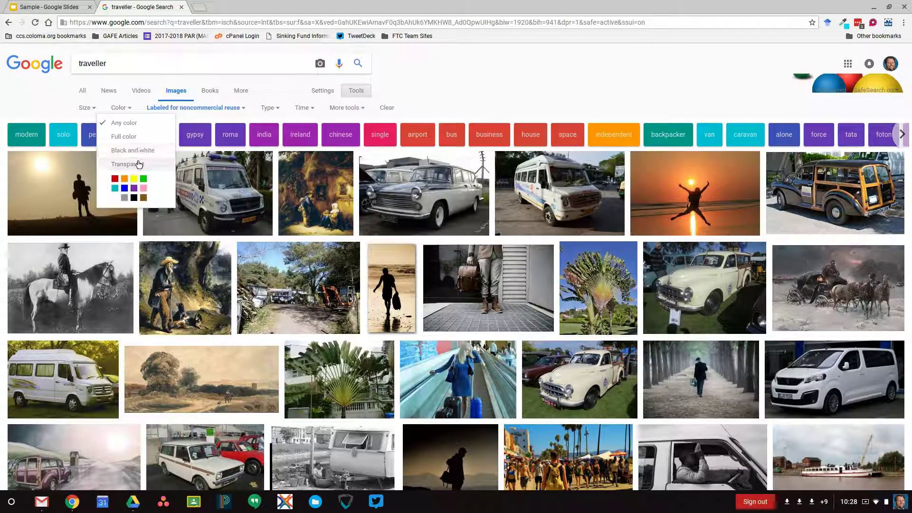
click(139, 164)
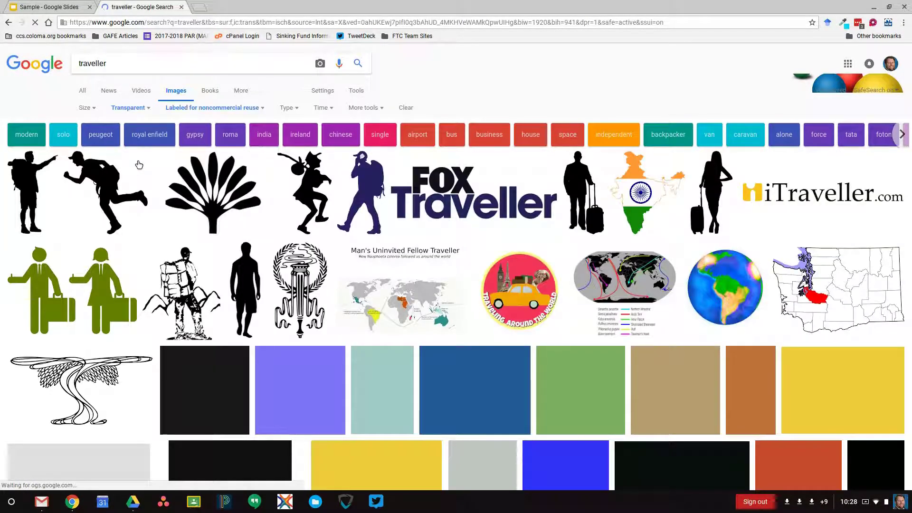
- Browse the transparent traveller images and open the preview of the woman in a yellow shirt taking a selfie
scroll(626, 321, down, 1)
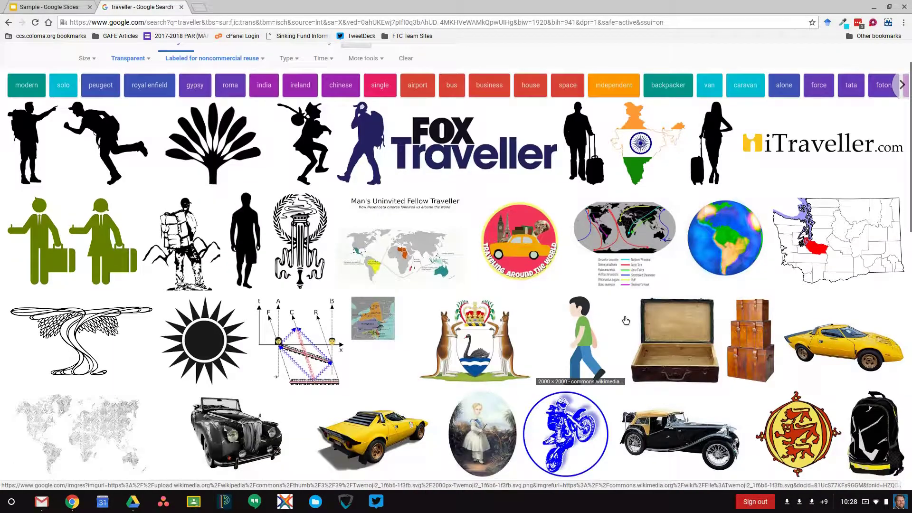
scroll(546, 304, down, 2)
scroll(466, 284, down, 4)
scroll(467, 287, down, 3)
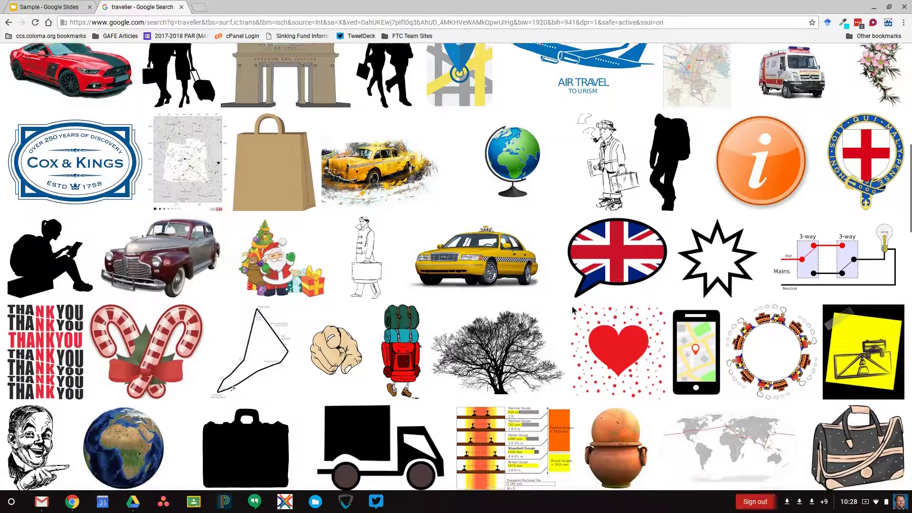
scroll(573, 309, down, 1)
scroll(573, 310, down, 5)
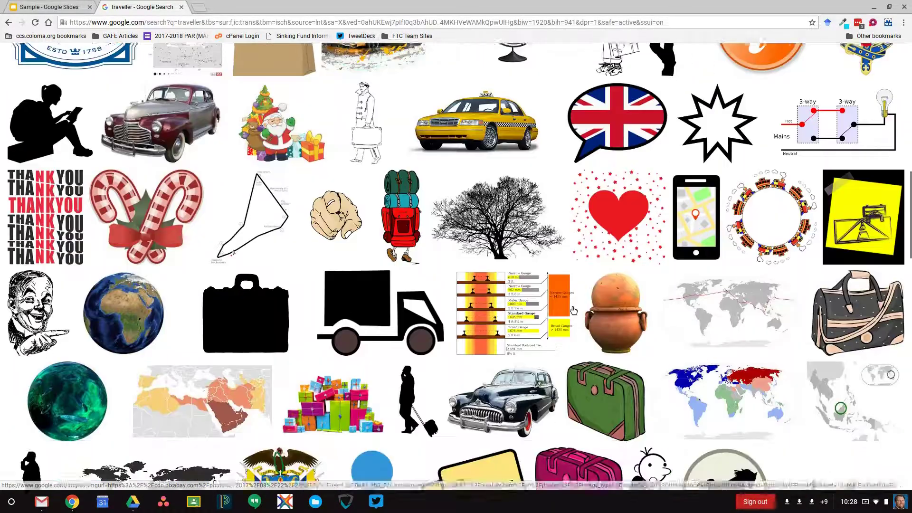
scroll(573, 310, down, 3)
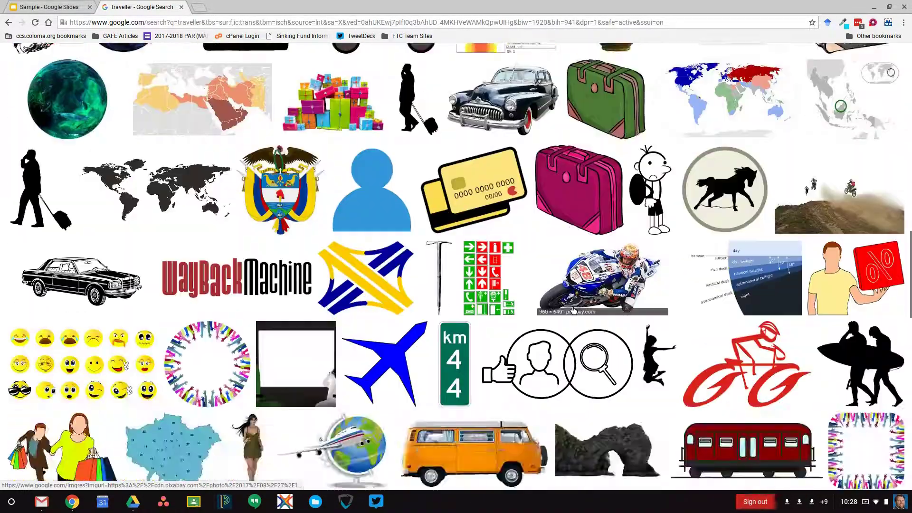
scroll(573, 310, down, 5)
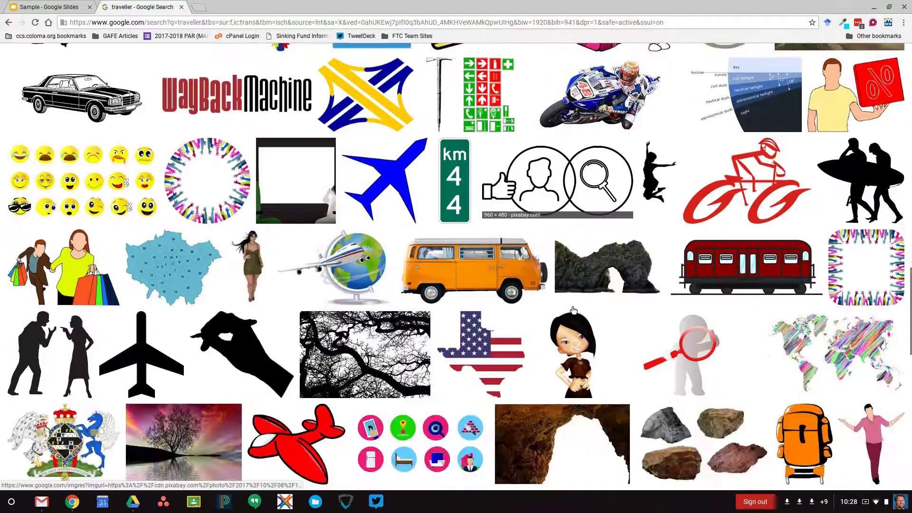
scroll(858, 323, down, 2)
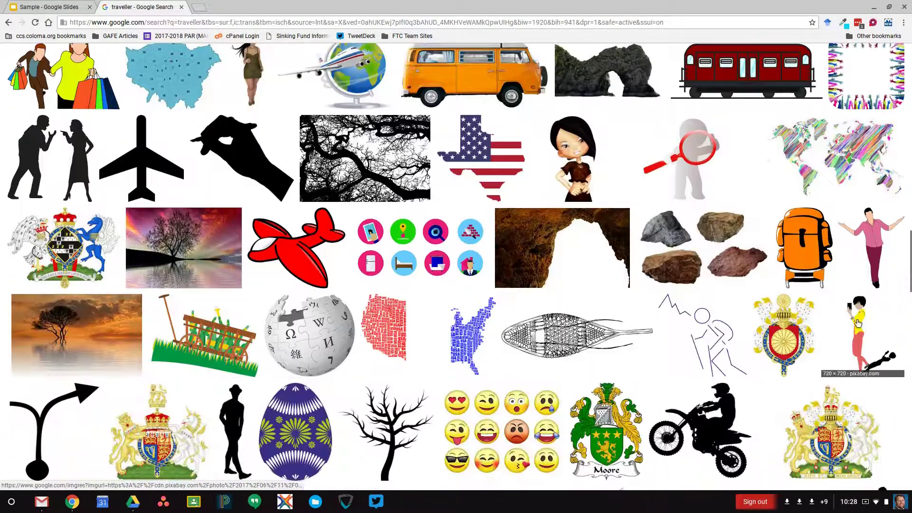
click(857, 323)
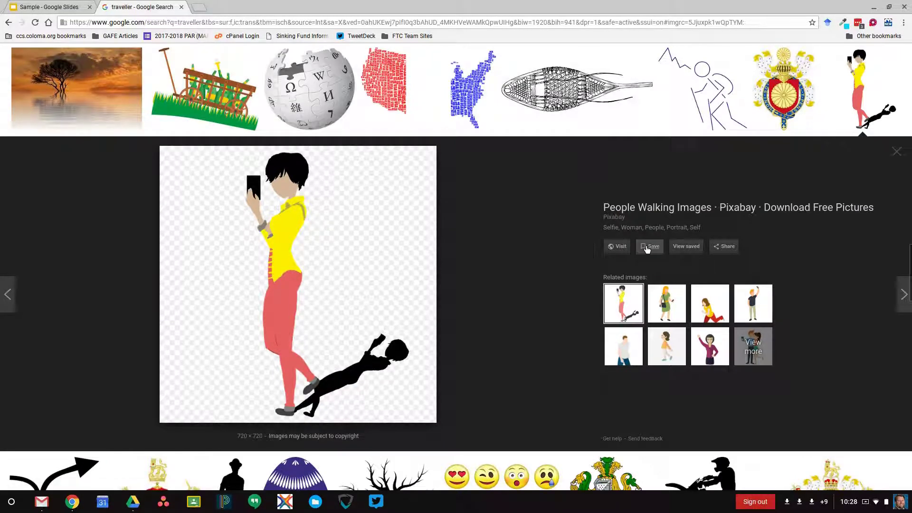
- Save the selfie woman image as selfie-2391379_960_720.png in the LMTC18 Headshots folder under Downloads
right_click(282, 278)
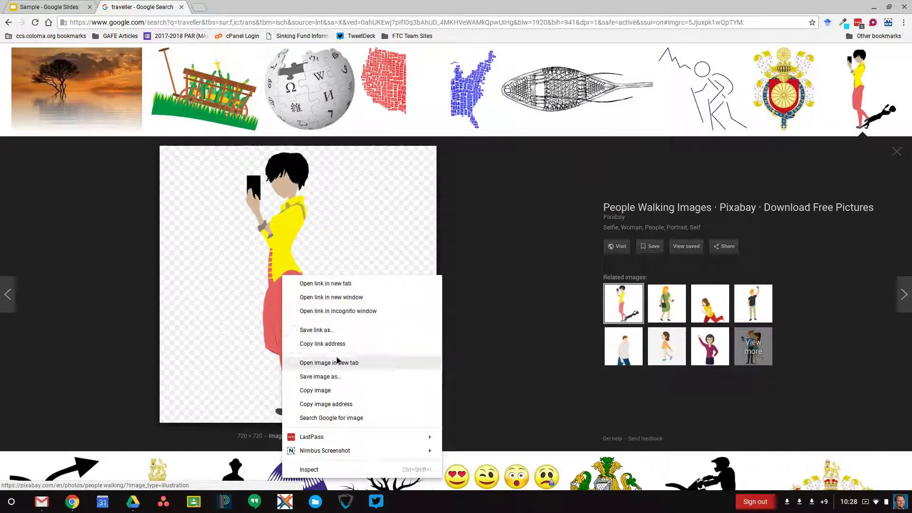
click(339, 376)
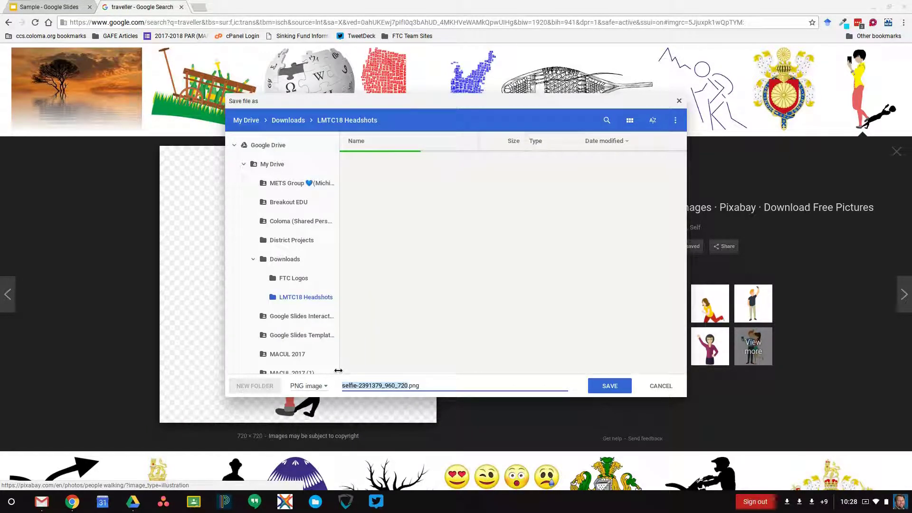
key(Return)
click(420, 213)
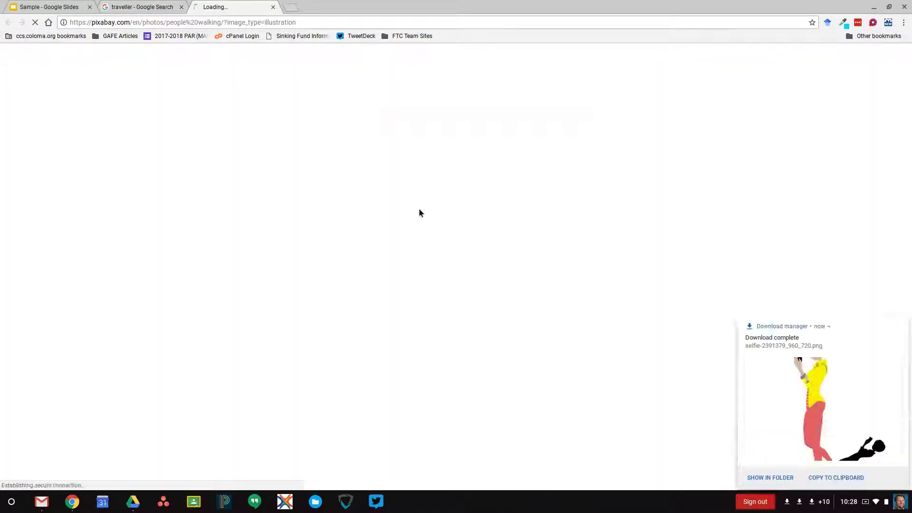
- Return to the Sample presentation and insert selfie-2391379_960_720.png from the LMTC18 Headshots folder onto the slide
click(63, 10)
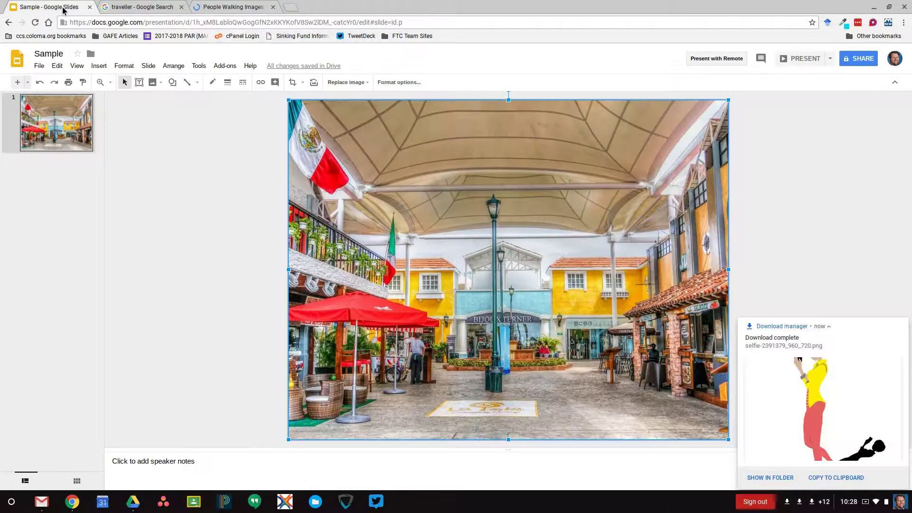
click(96, 68)
mouse_move(111, 82)
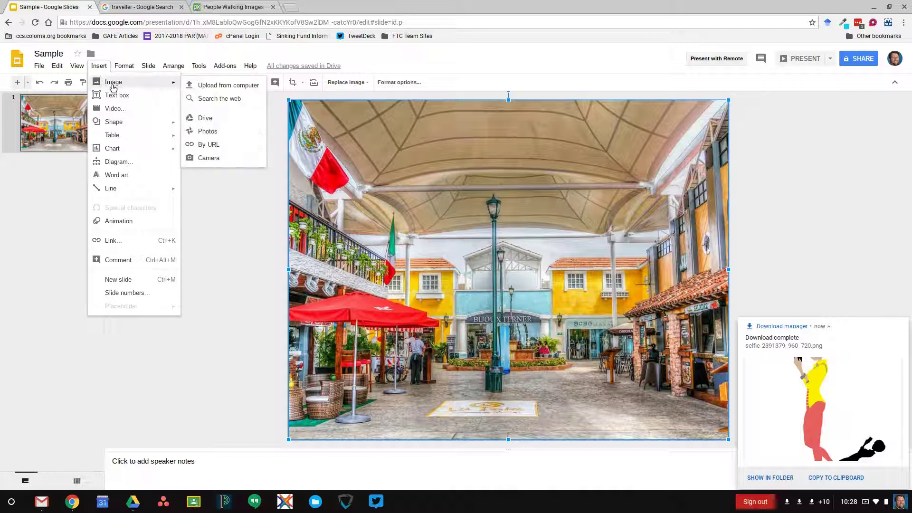
click(226, 88)
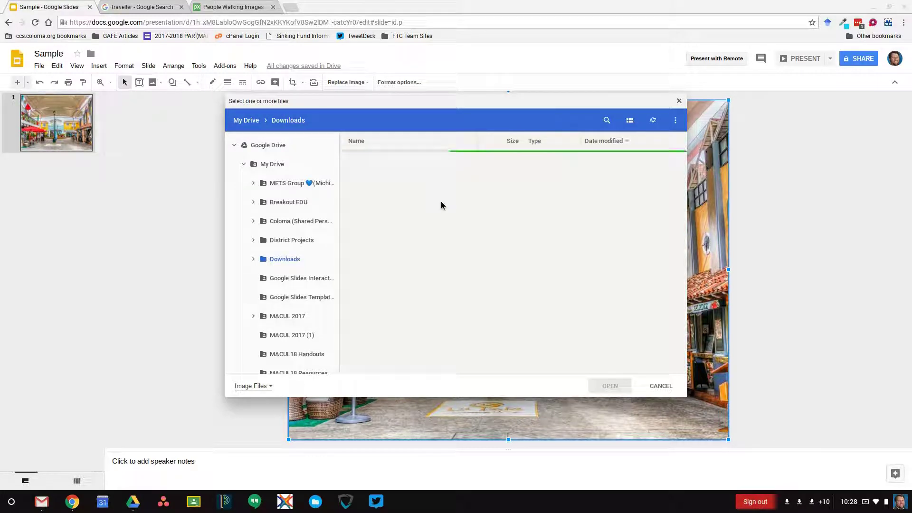
click(411, 204)
double_click(382, 183)
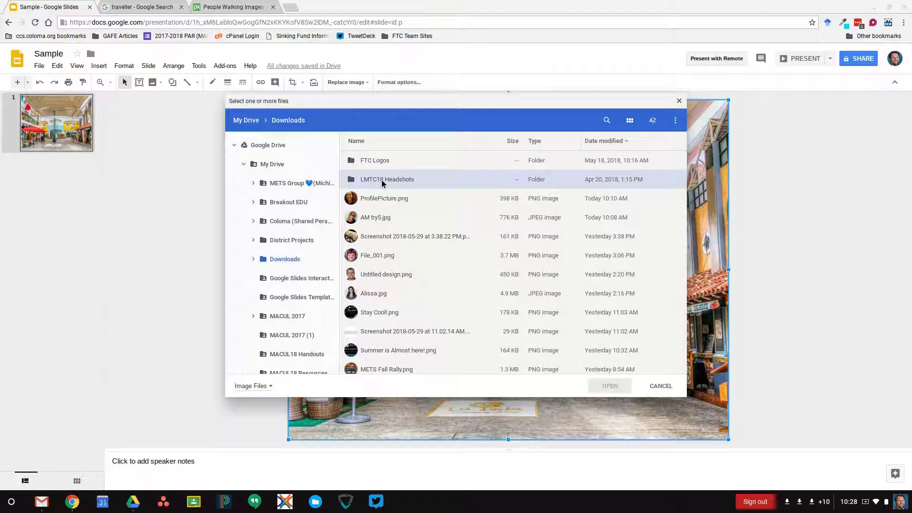
click(401, 161)
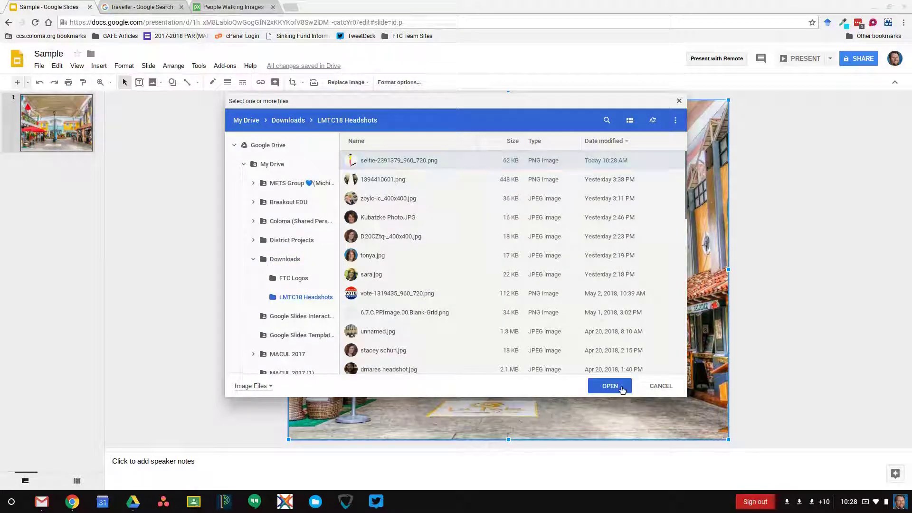
click(610, 386)
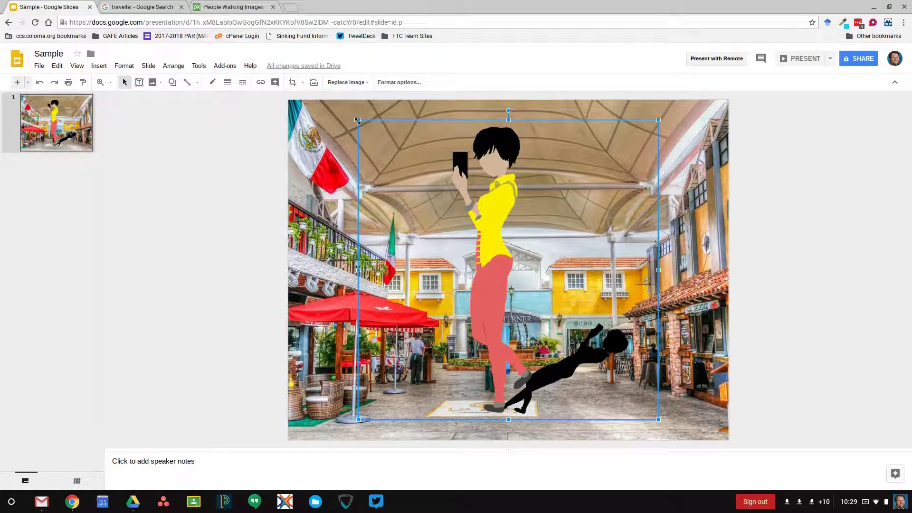
- Shrink the selfie woman to less than half size and place her on the plaza floor, right of the lamp post
drag(358, 121, 536, 298)
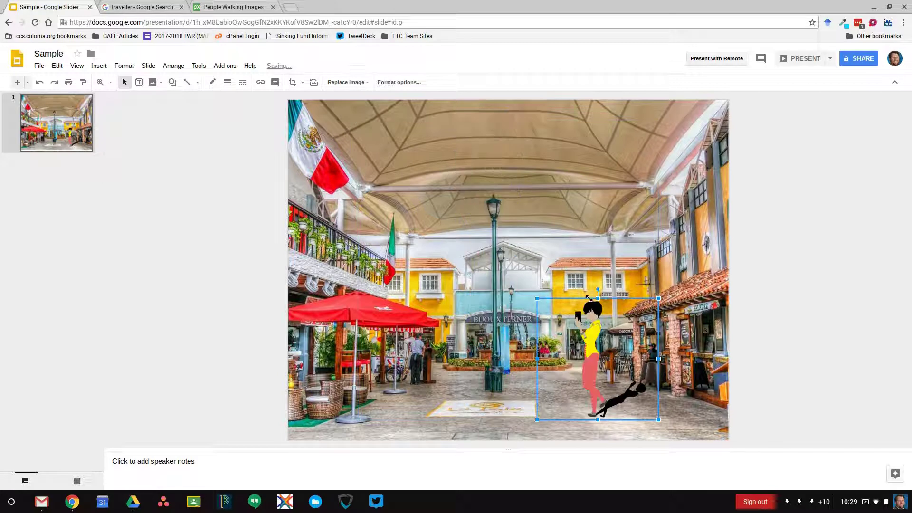
drag(598, 353, 573, 373)
click(792, 381)
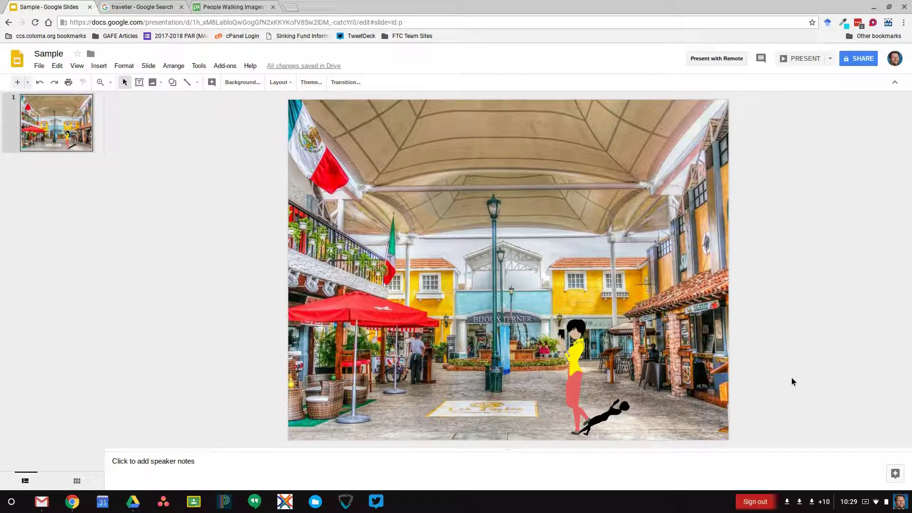
- Draw a wide rectangle over the lower left of the plaza photo, beside the selfie woman
click(140, 83)
click(173, 83)
click(243, 103)
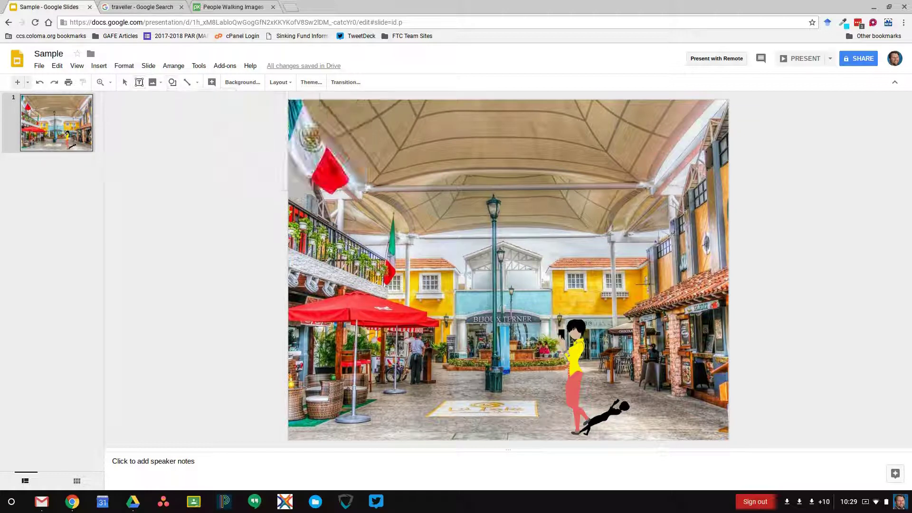
drag(312, 351, 537, 426)
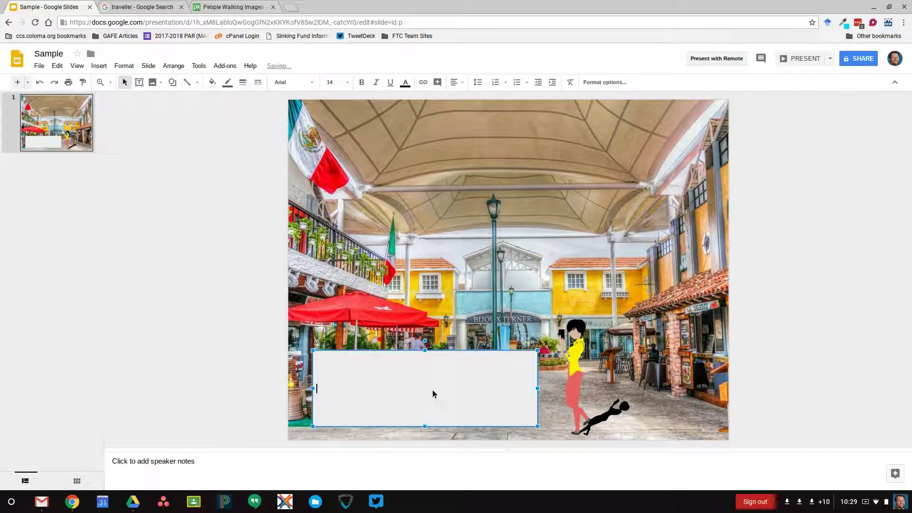
- Caption the rectangle with the woman's name followed by "travelled to the market and took a selfie. She then posted to Instagram and got 500 likes! #selfie"
text(Maria travelled to the)
key(BackSpace)
text(mar)
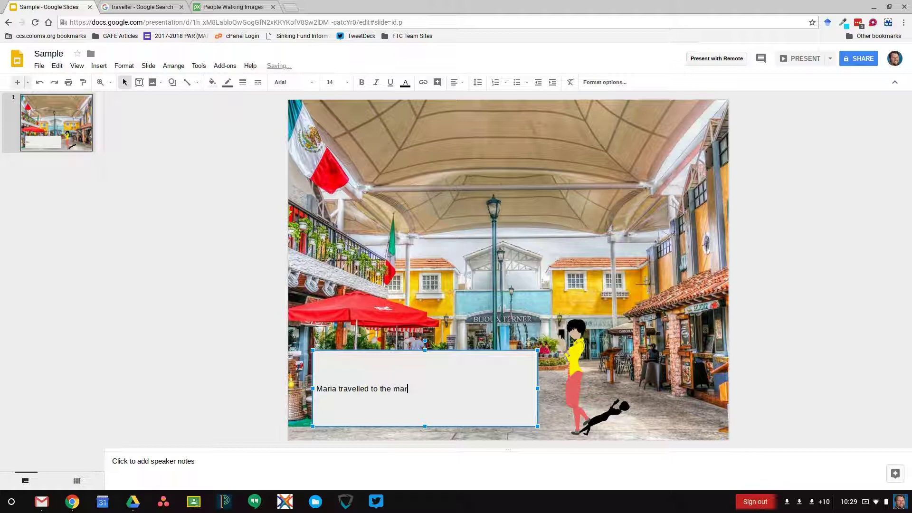
text(ket and took a selfie. She )
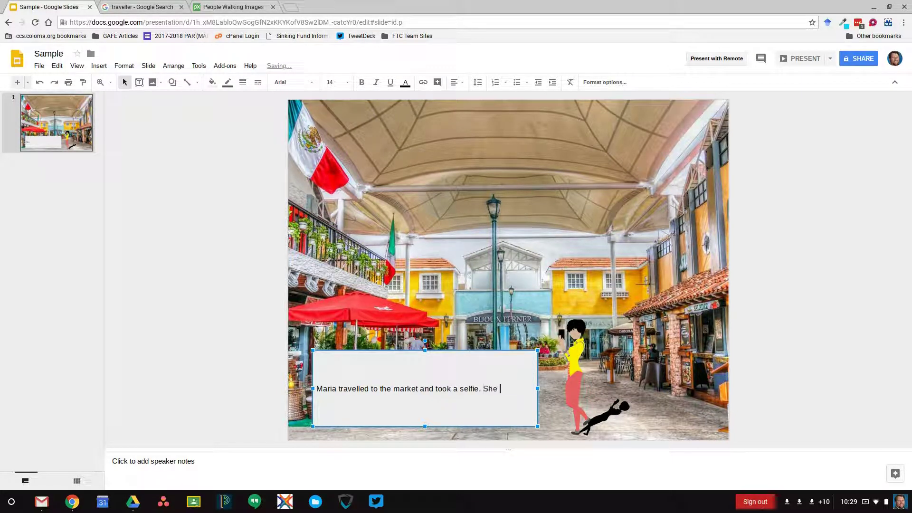
text(then posted in)
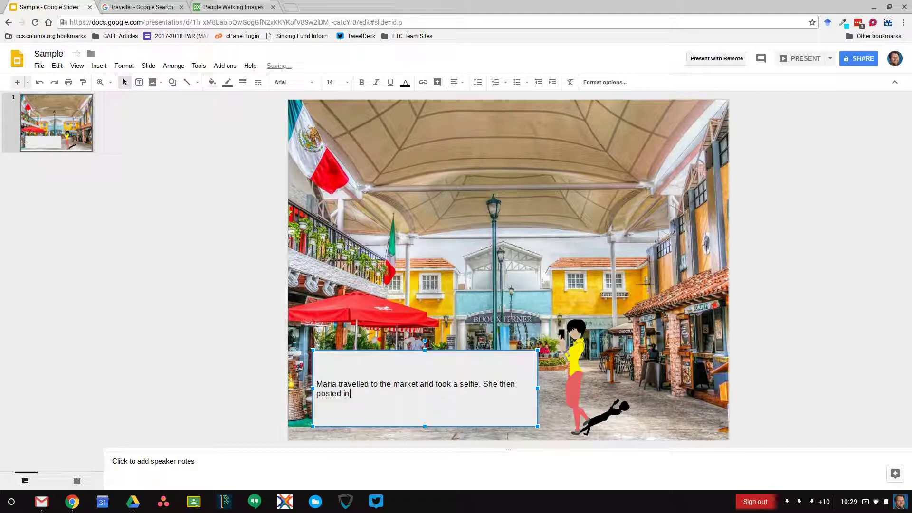
key(BackSpace)
key(BackSpace)
text(to Instagram and got 500 likes! #)
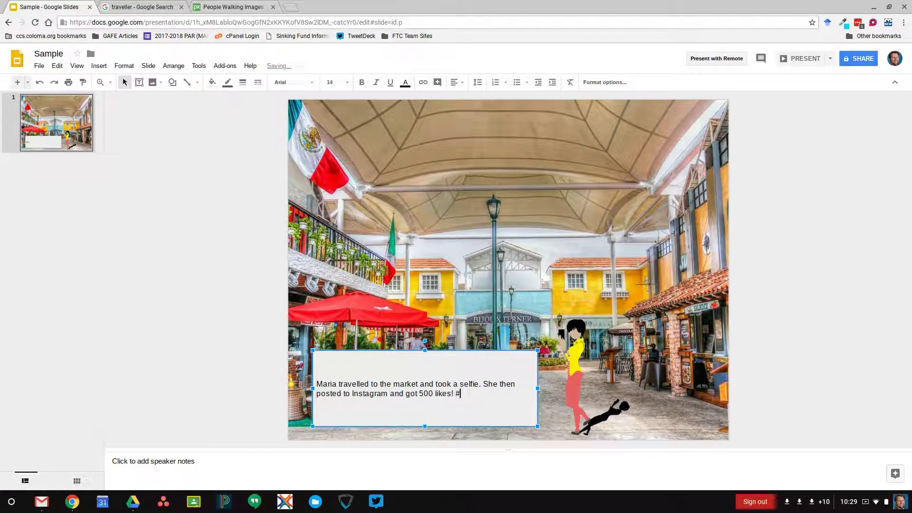
text(selfie)
- Format the whole caption in the Voltaire font at size 30
key(ctrl+a)
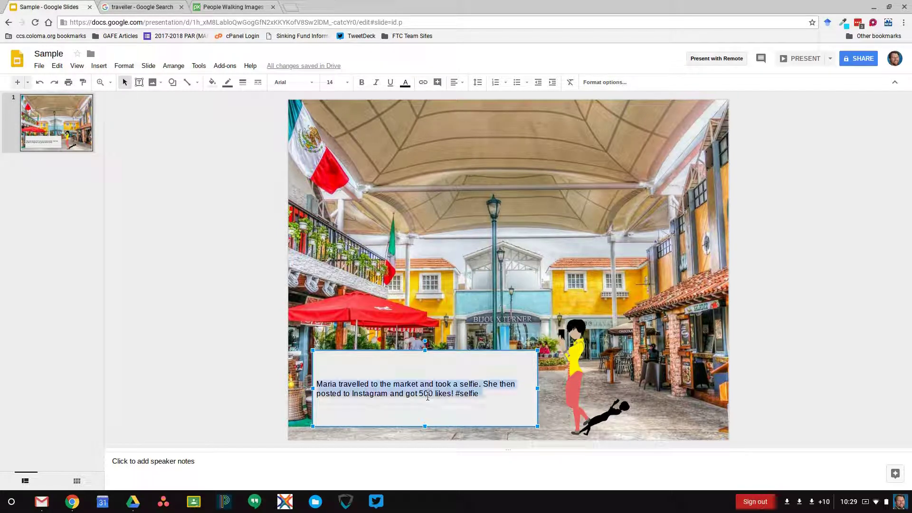
click(290, 82)
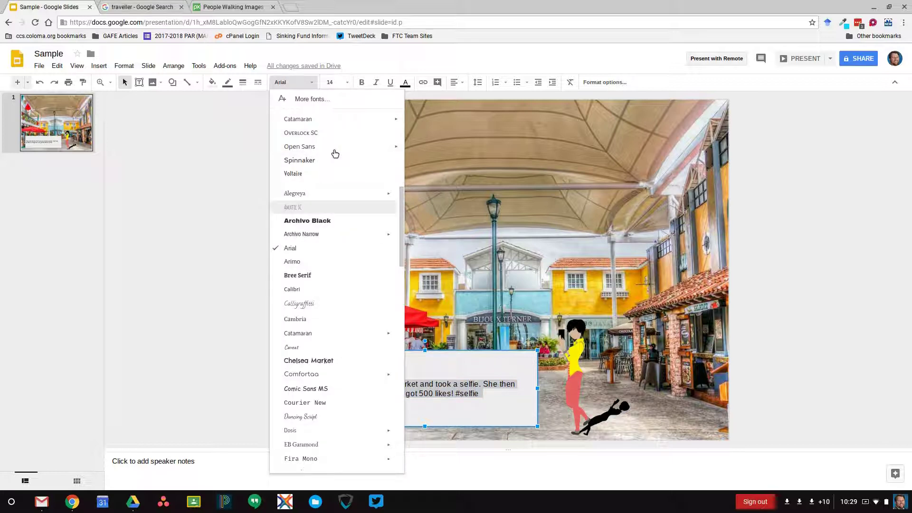
click(324, 174)
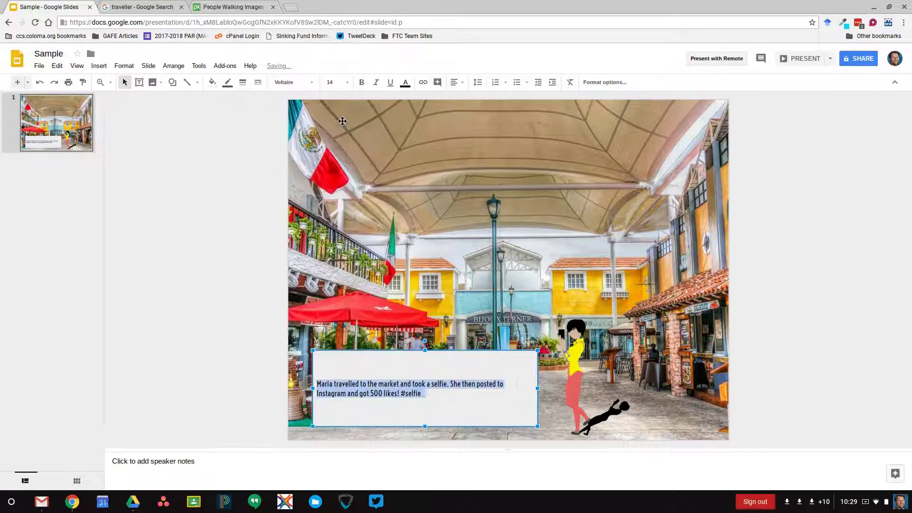
click(345, 82)
click(336, 232)
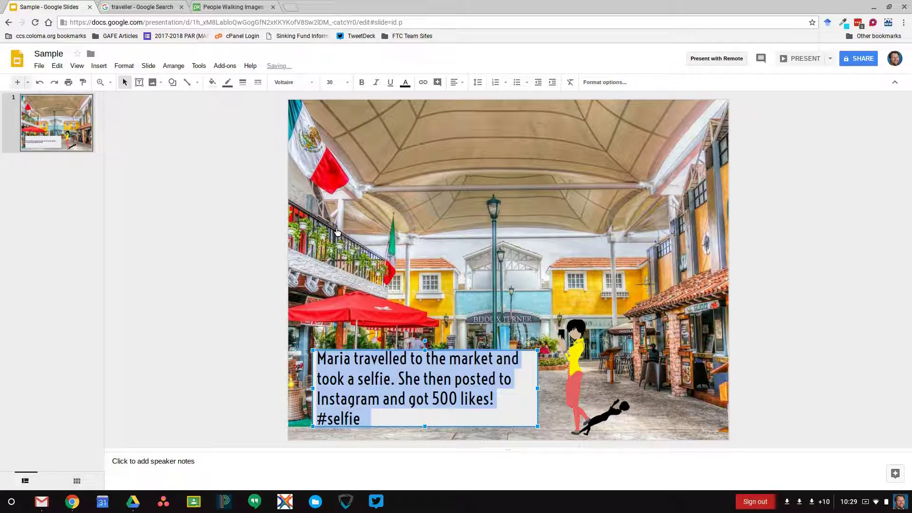
click(454, 380)
click(444, 307)
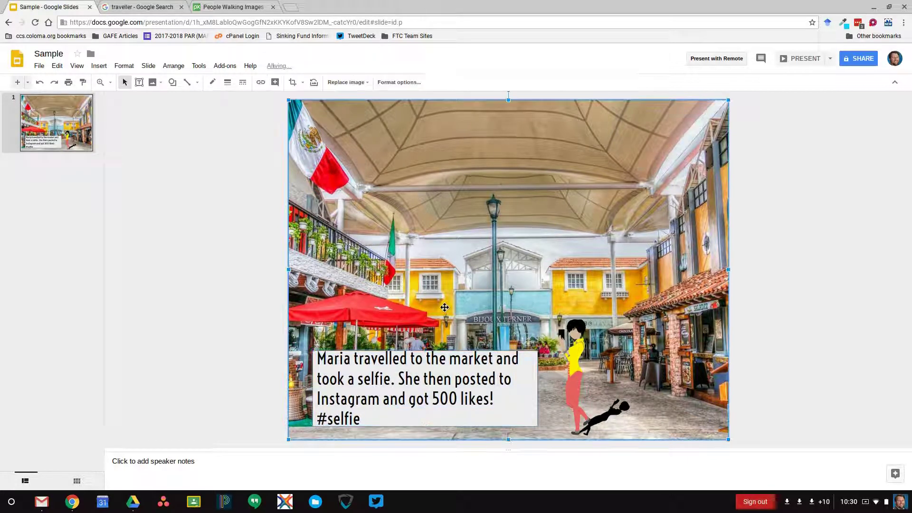
- Enlarge the caption rectangle slightly toward its lower right so the text fits on three lines
click(525, 390)
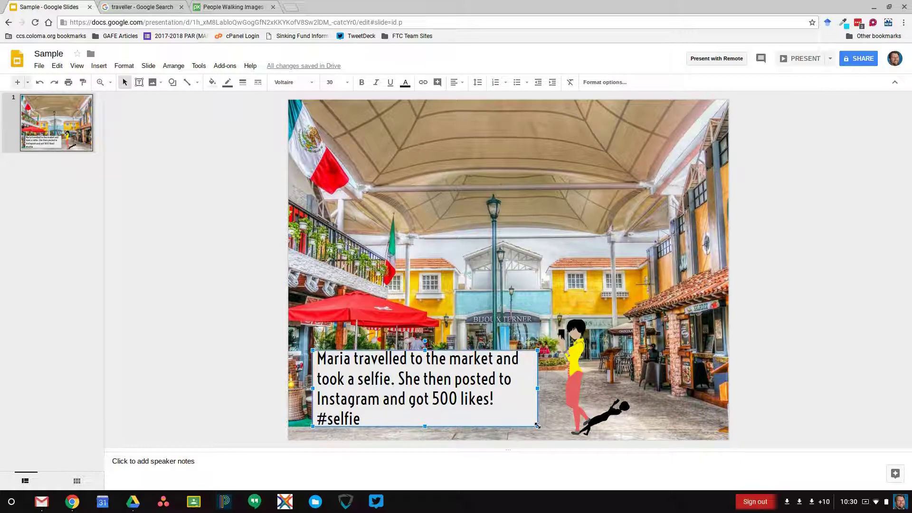
drag(537, 425, 547, 432)
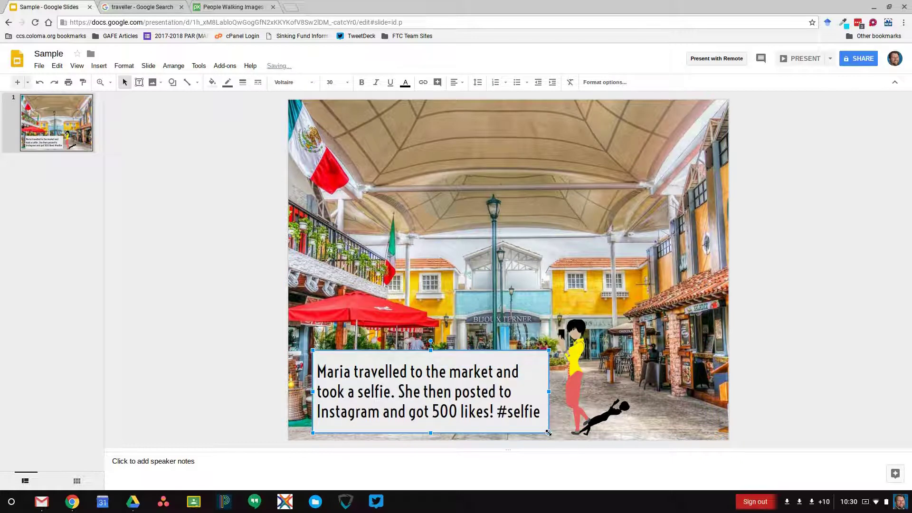
click(743, 326)
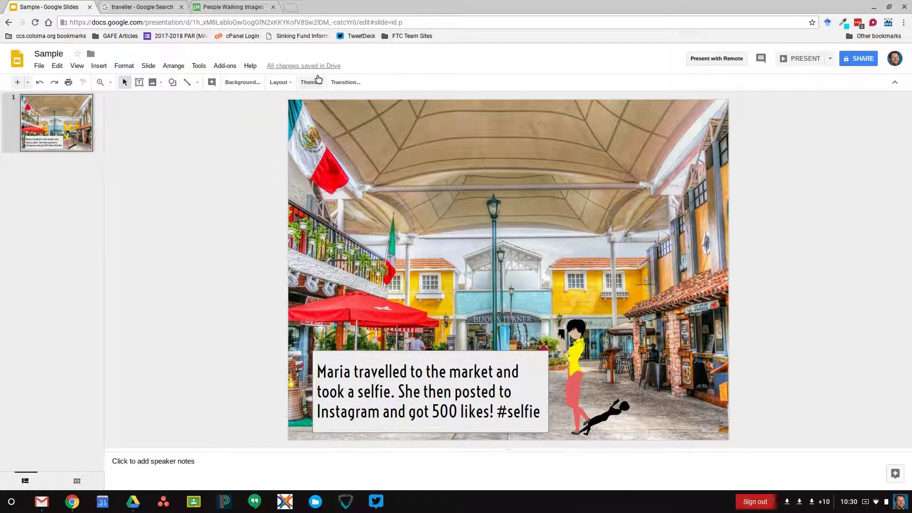
- Download the finished market scene slide as a file
click(42, 68)
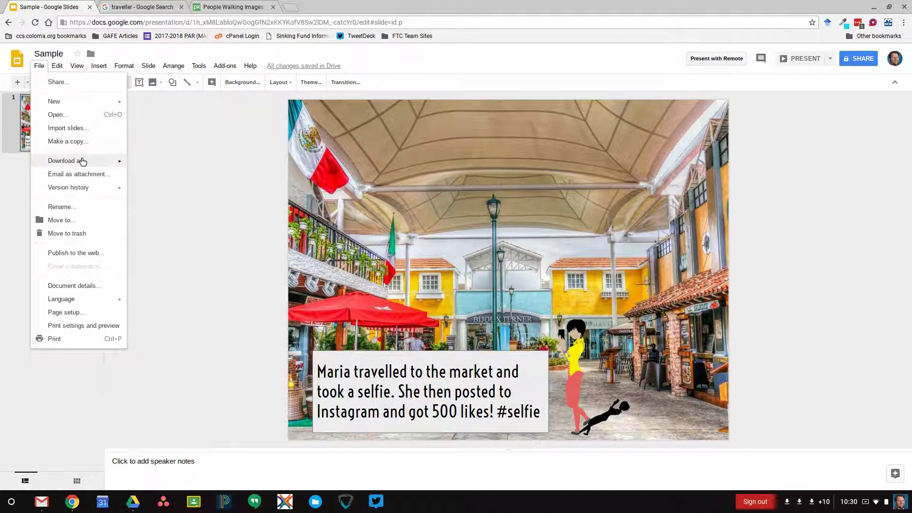
mouse_move(81, 160)
click(179, 231)
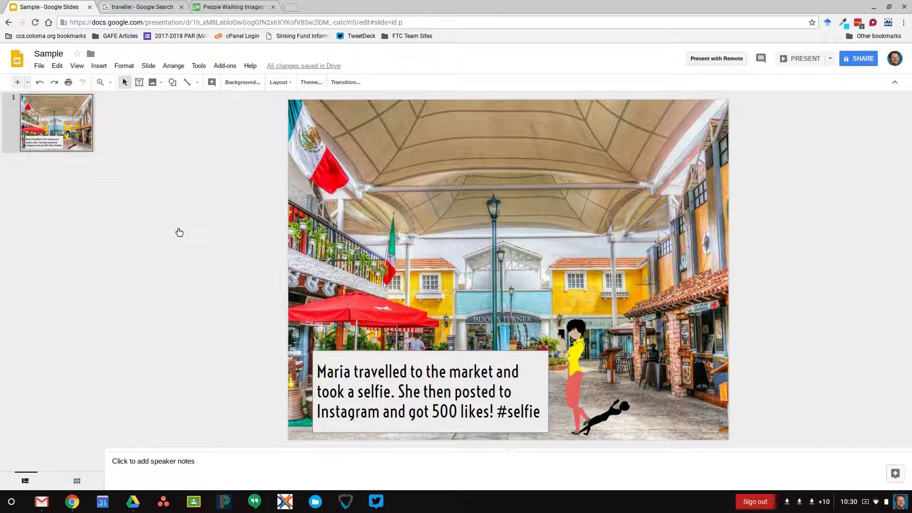